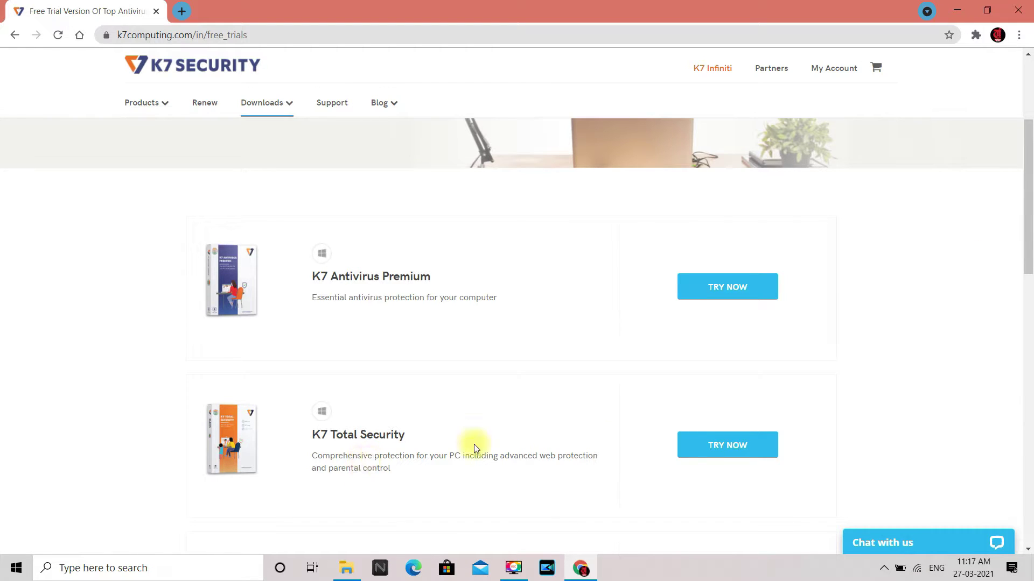
Request the K7 Total Security trial with autofilled contact details and save setup-eng-ts.exe to the Desktop
left_click(733, 461)
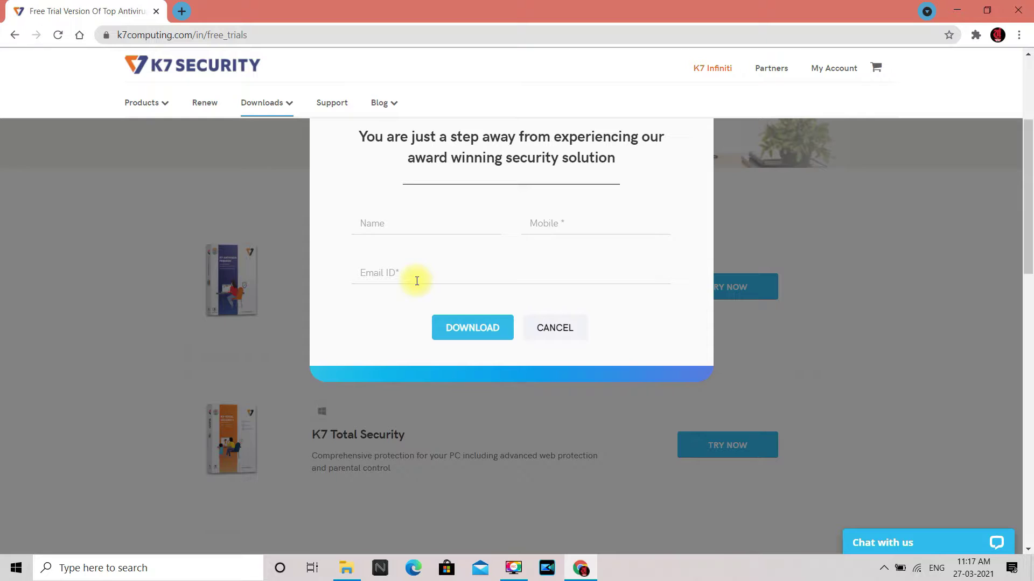
left_click(440, 230)
key("Down")
key("Return")
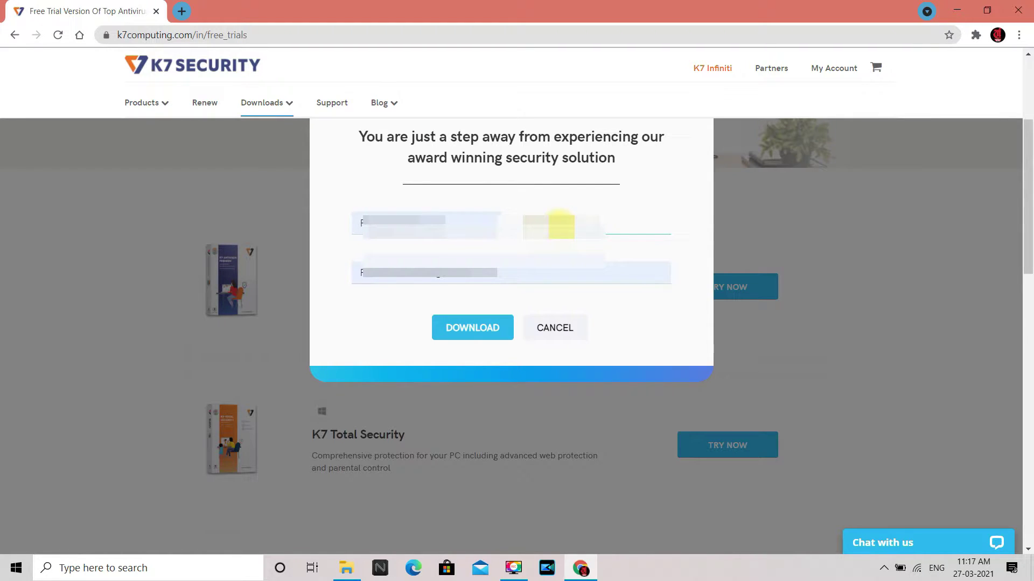
left_click(473, 328)
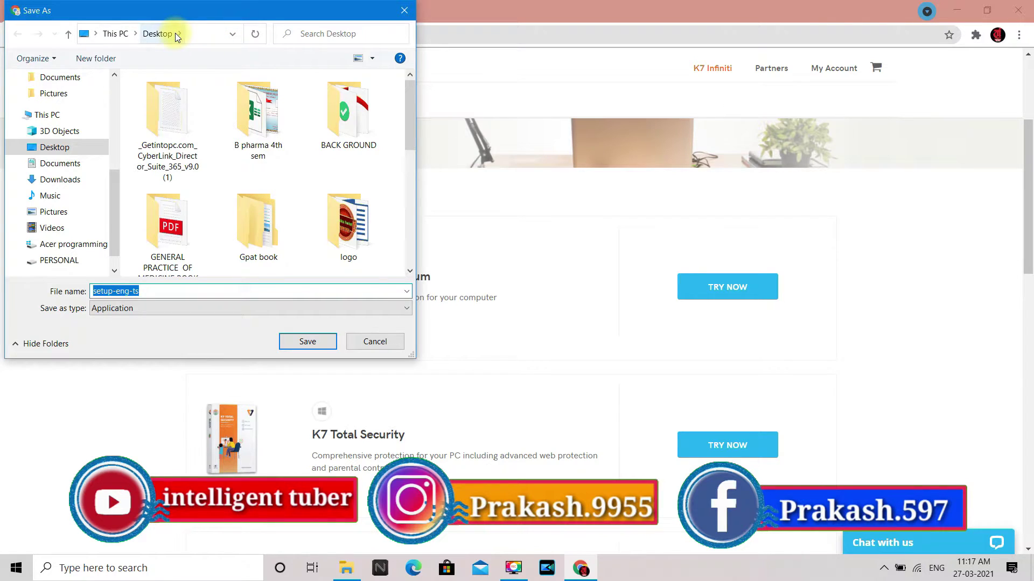
left_click(156, 33)
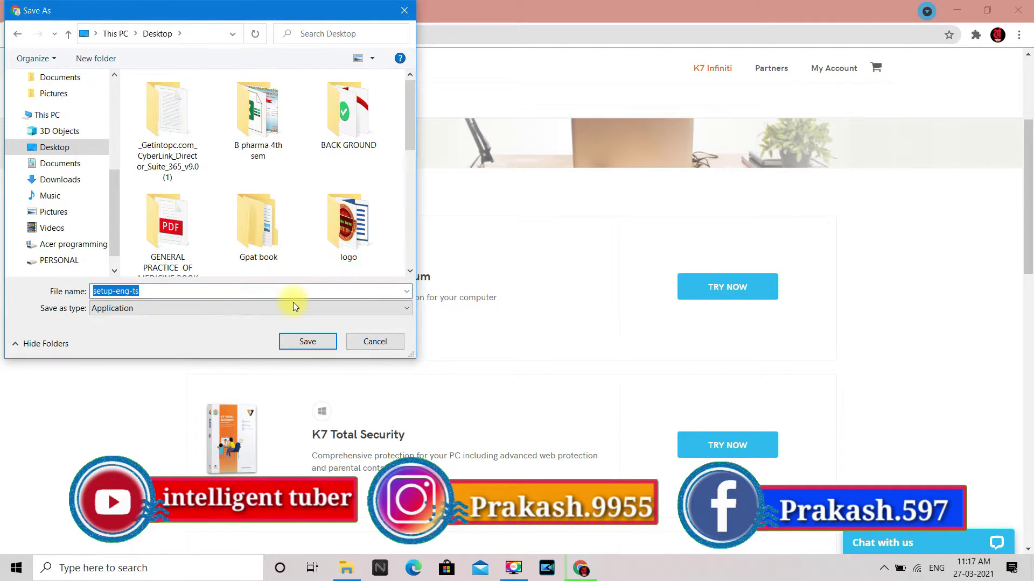
left_click(299, 339)
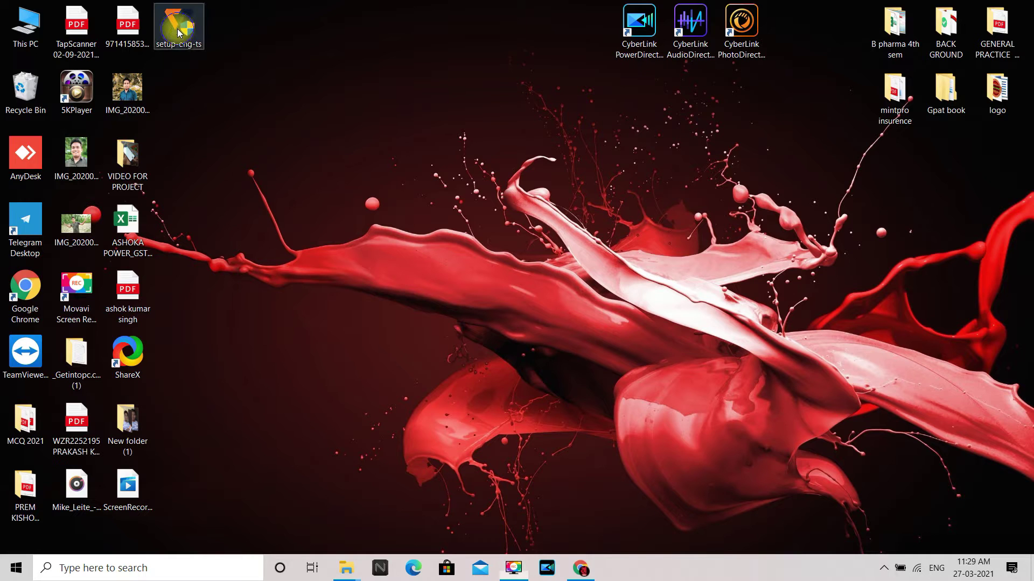
Run setup-eng-ts as administrator and install K7 Total Security
right_click(177, 29)
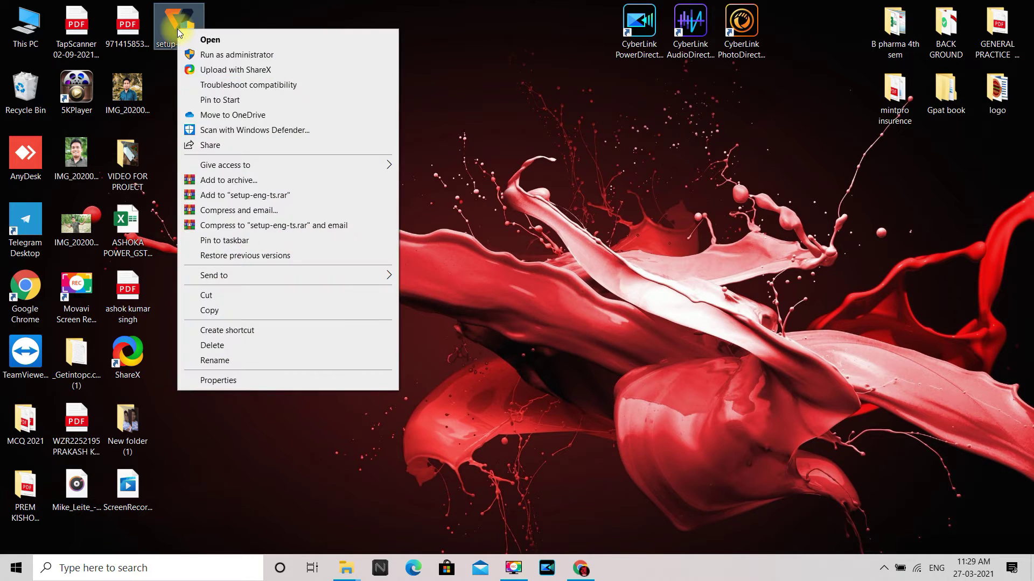
left_click(209, 55)
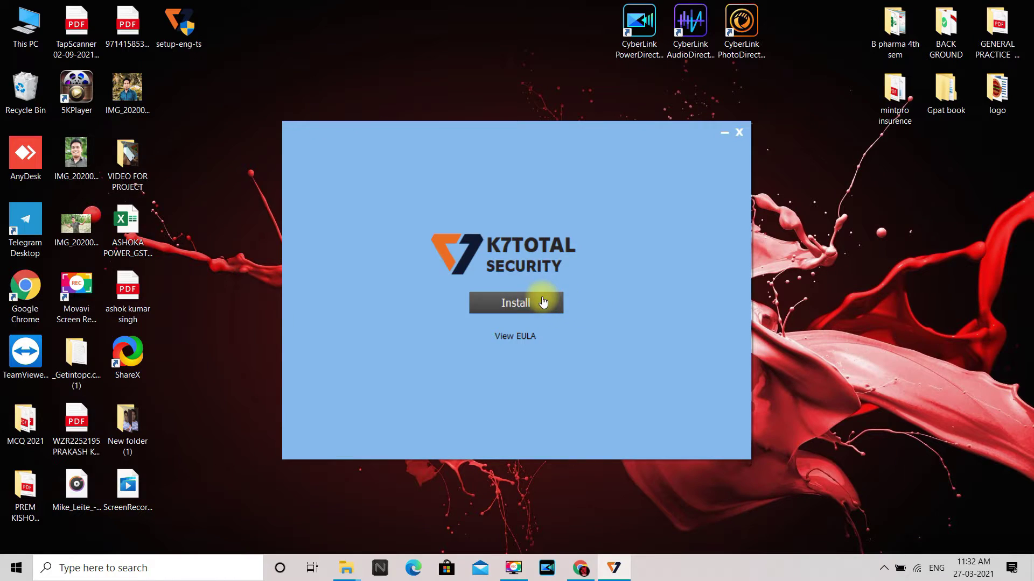
left_click(542, 300)
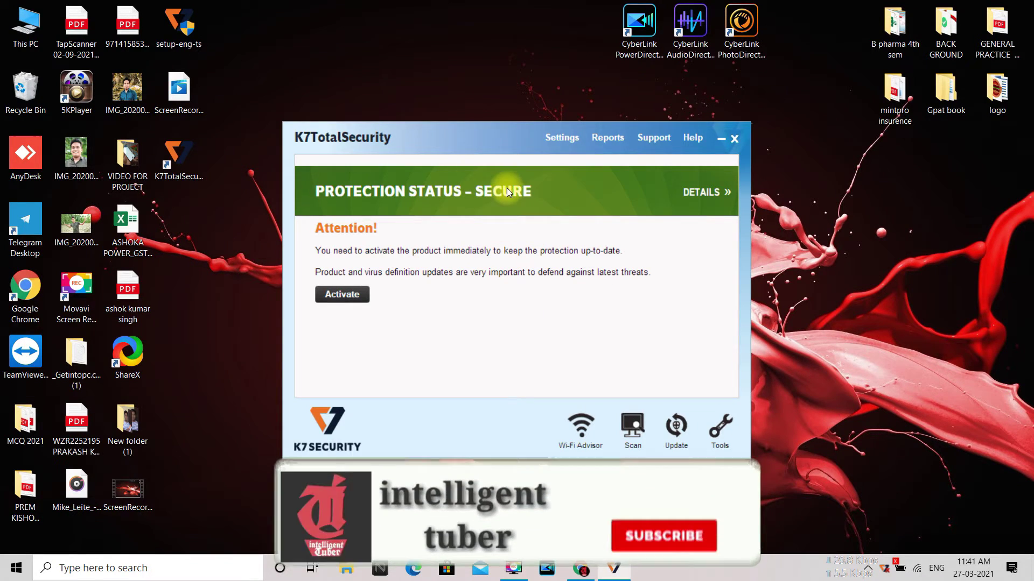
Start activation and choose the 'I have a serial number' option
left_click(350, 299)
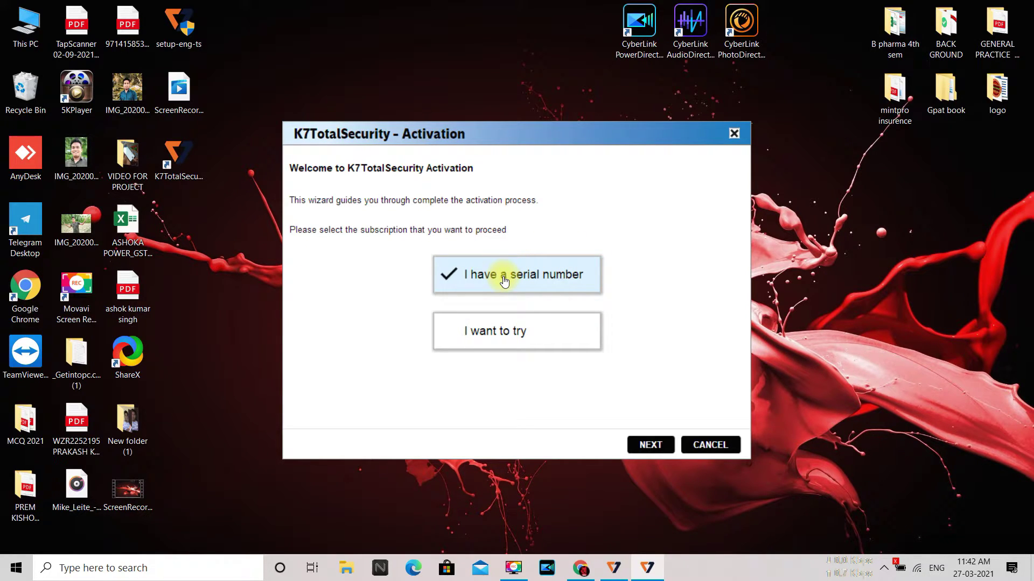
left_click(656, 443)
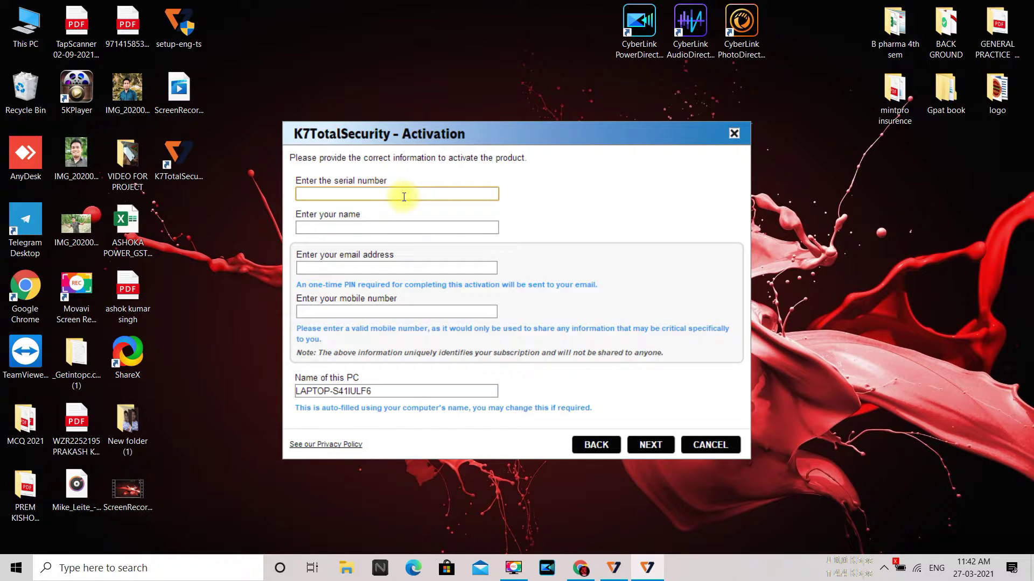
Enter the user's name, email, mobile and computer name, then submit for serial number validation
left_click(310, 227)
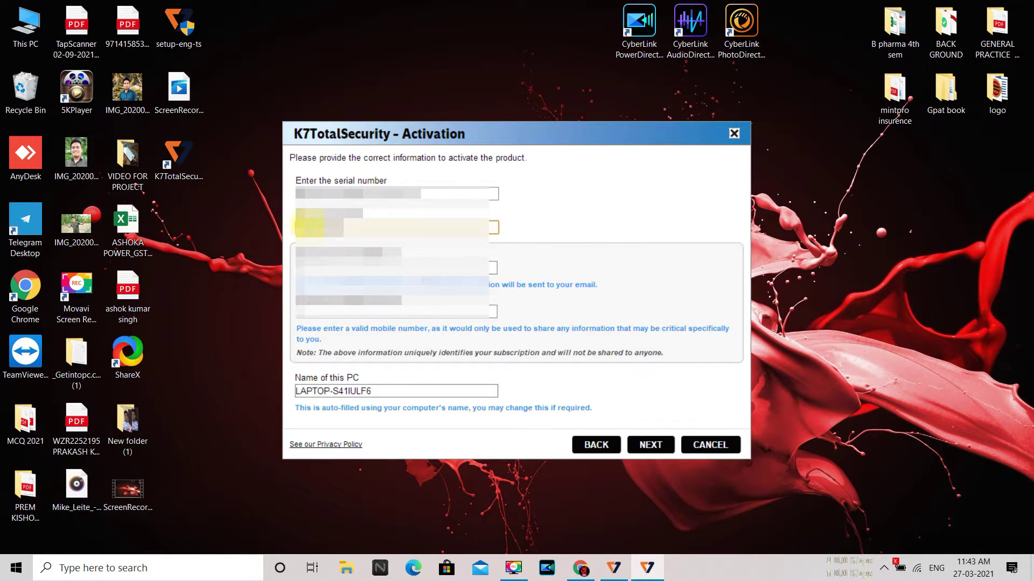
type("kumar")
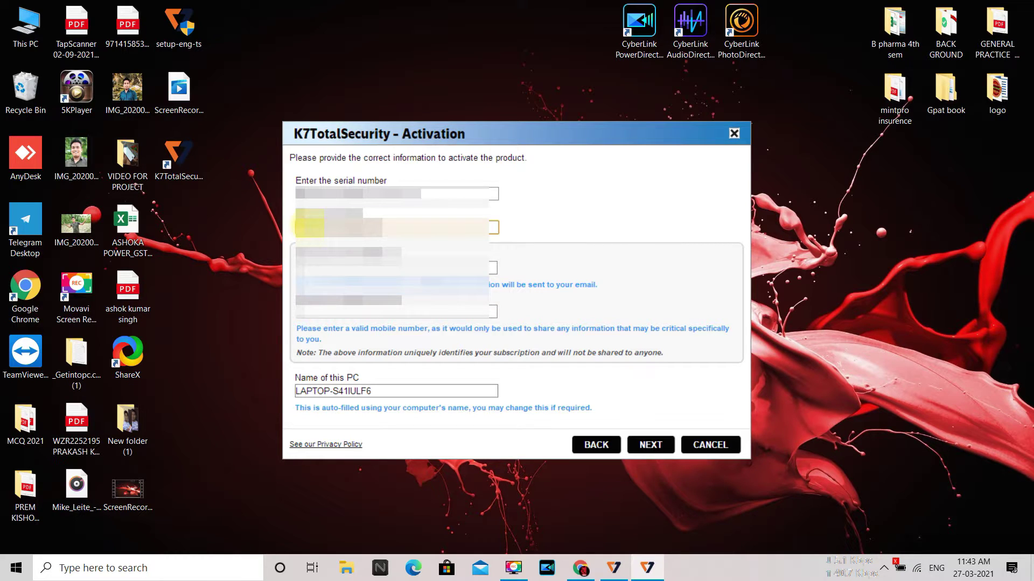
left_click(353, 267)
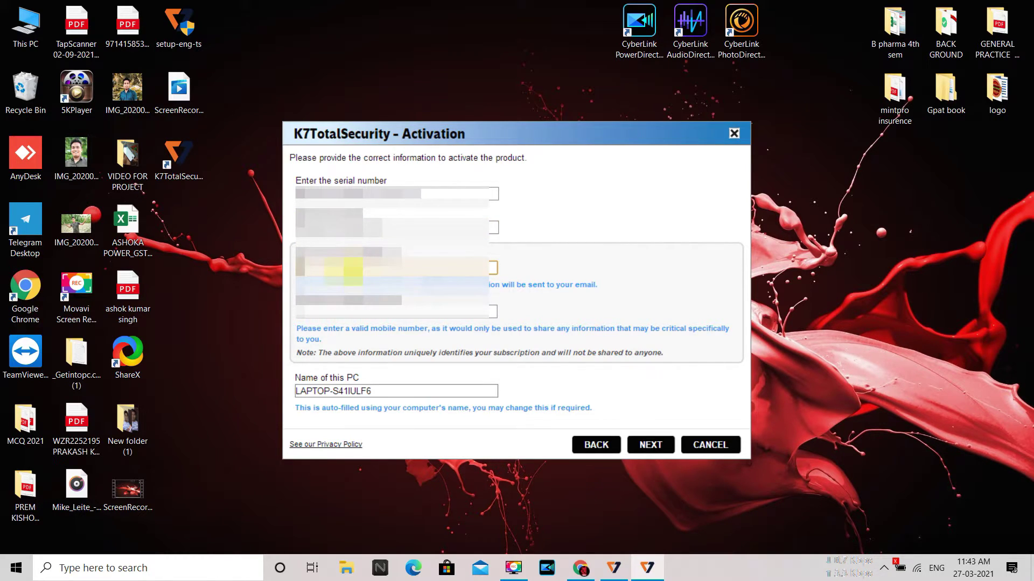
left_click(323, 313)
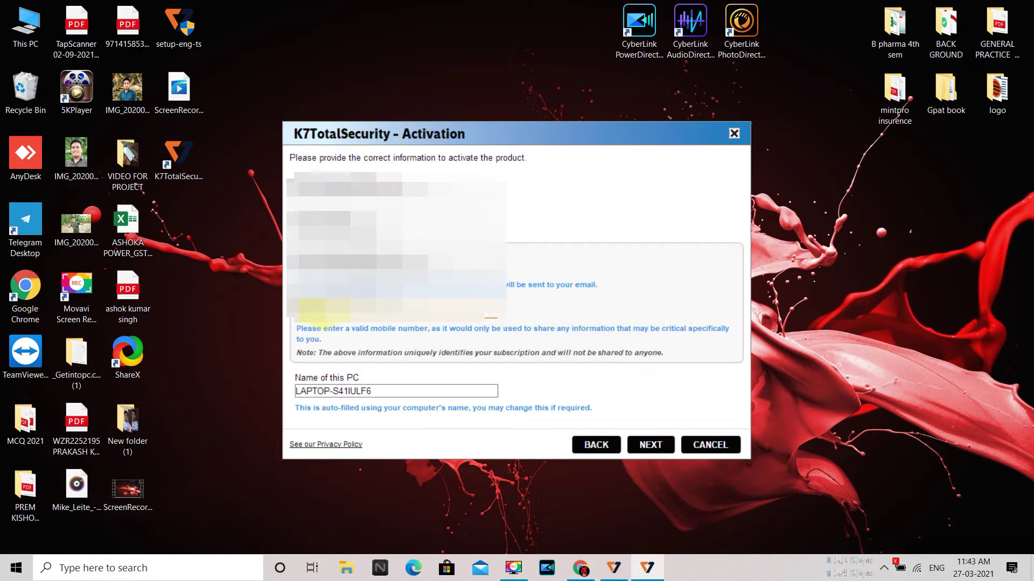
left_click(309, 377)
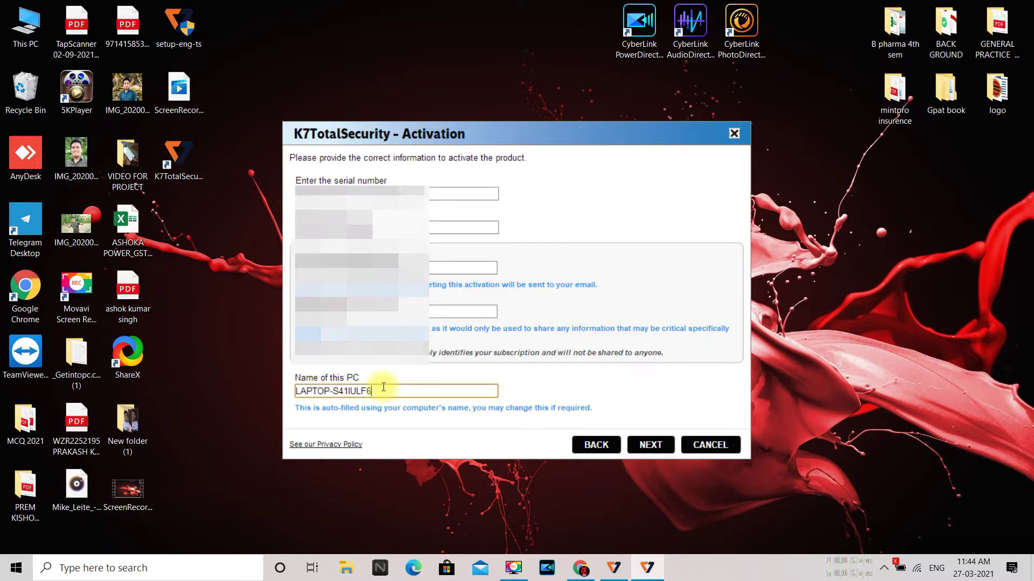
left_click(660, 446)
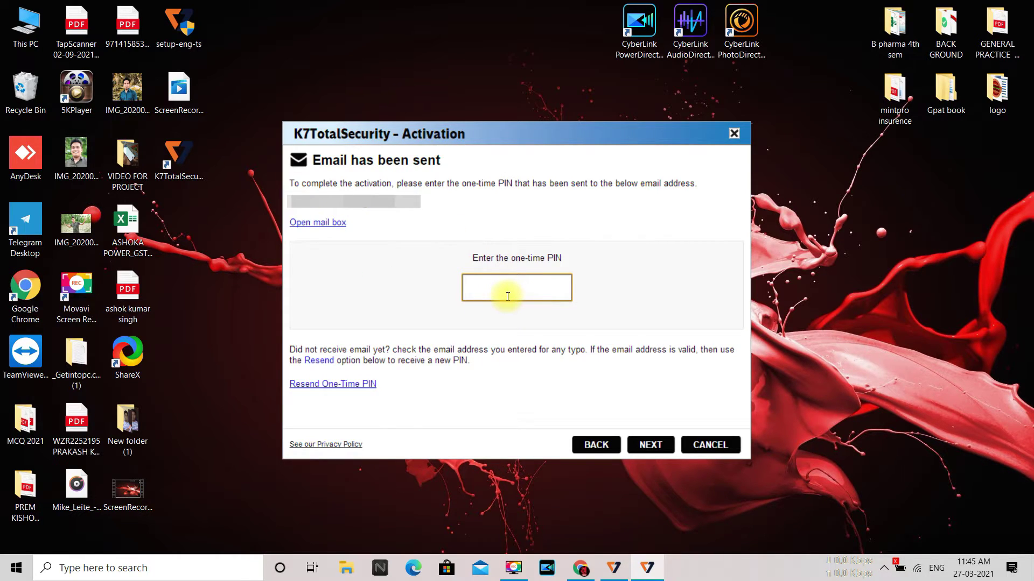
Enter the emailed one-time PIN to activate the subscription through 23-Sep-2022
type("44")
left_click(646, 447)
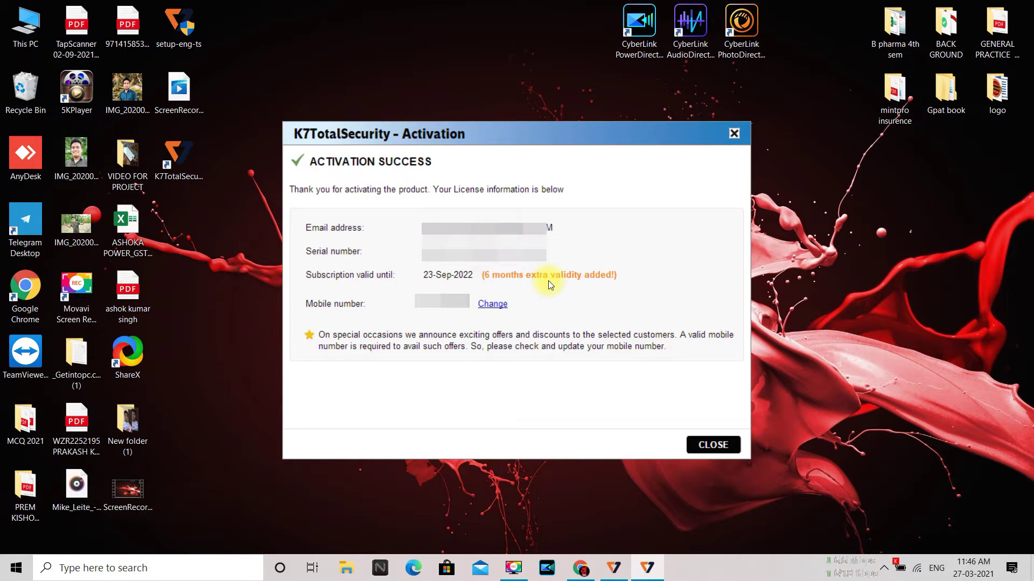
Close the activation summary and go to the Settings page
left_click(716, 443)
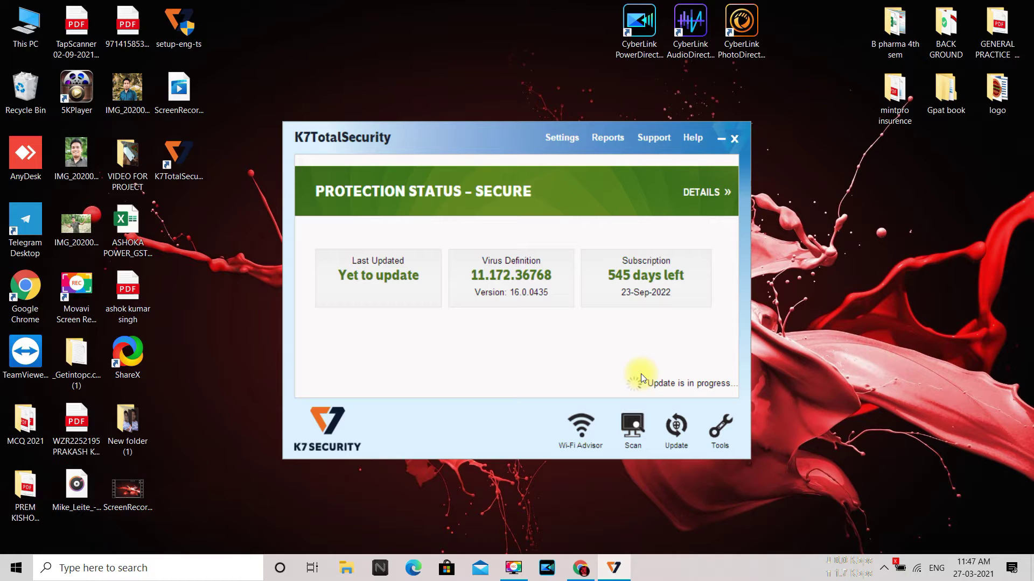
left_click(562, 139)
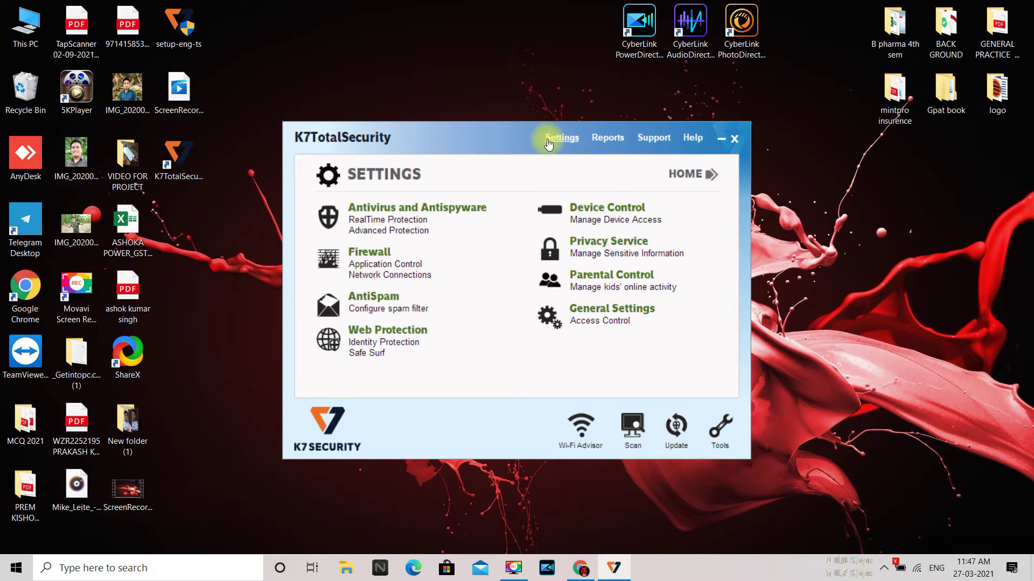
Check the Wi-Fi Advisor report, then go to the Quick, Complete, Custom and Rootkit scan options
left_click(582, 446)
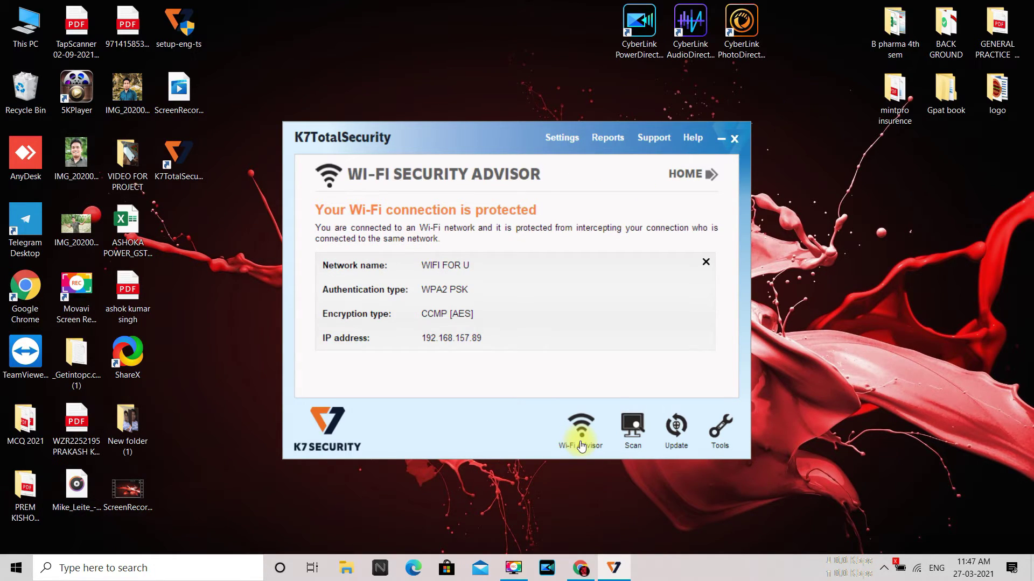
left_click(632, 430)
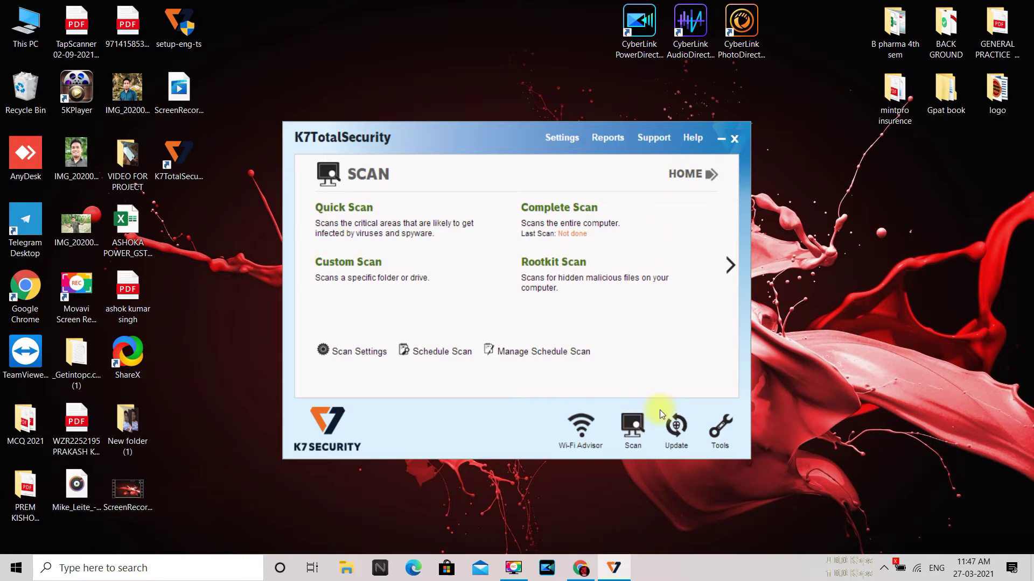
Update virus definitions to 11.173.36772 and return to the home screen
left_click(676, 428)
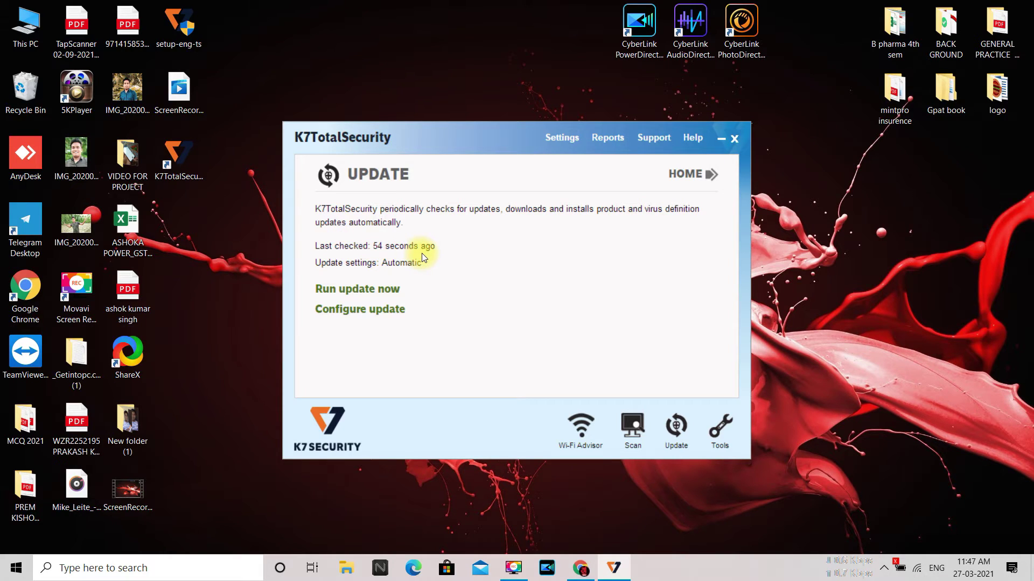
left_click(363, 290)
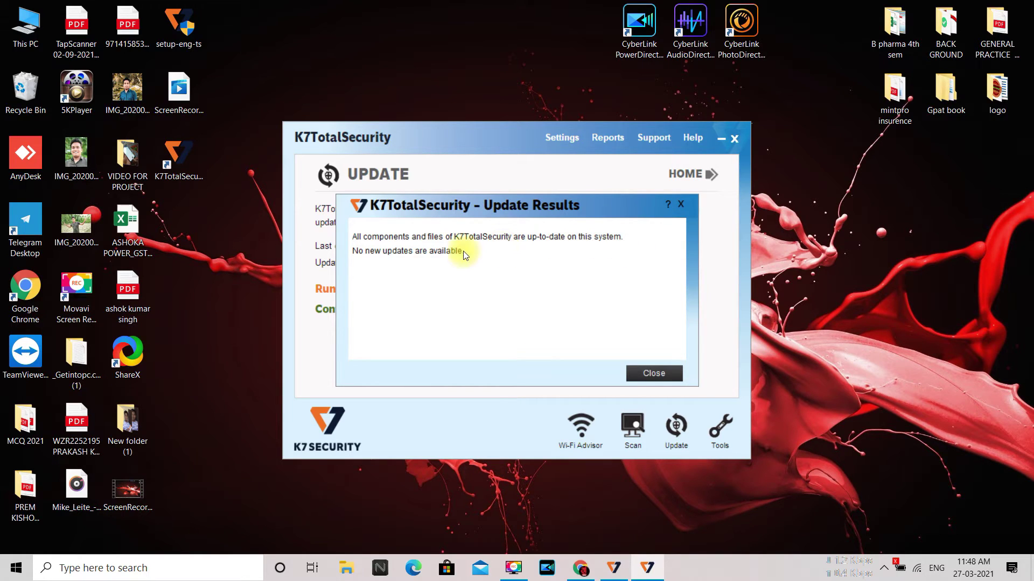
left_click(652, 374)
left_click(706, 177)
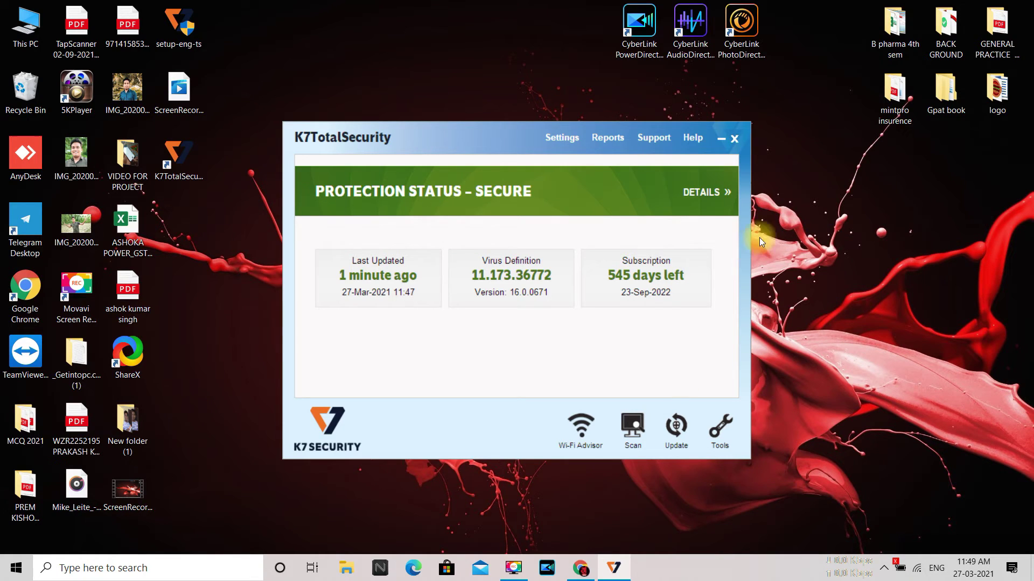
left_click(710, 192)
left_click(712, 223)
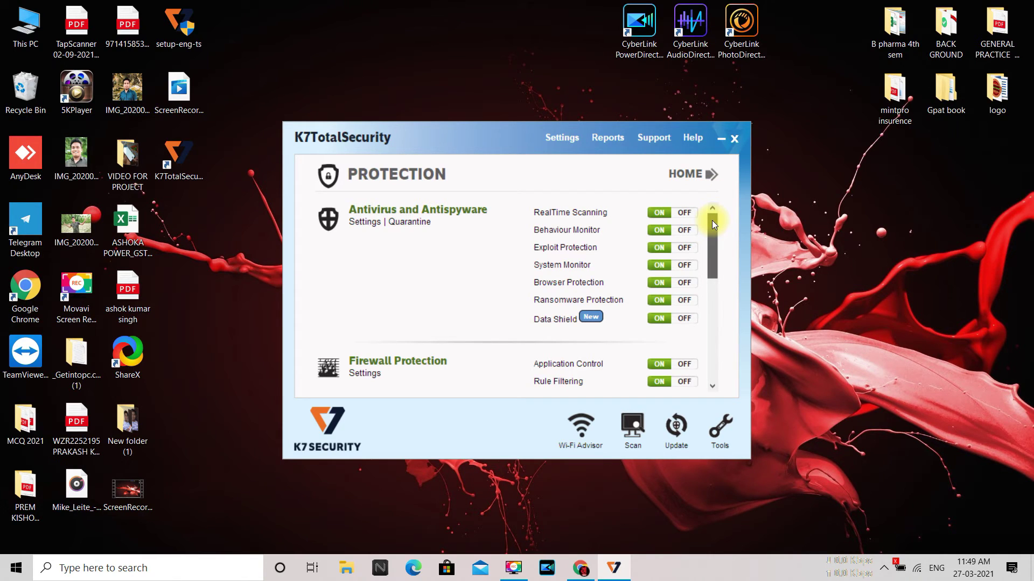
left_click_drag(712, 224, 743, 134)
left_click(693, 173)
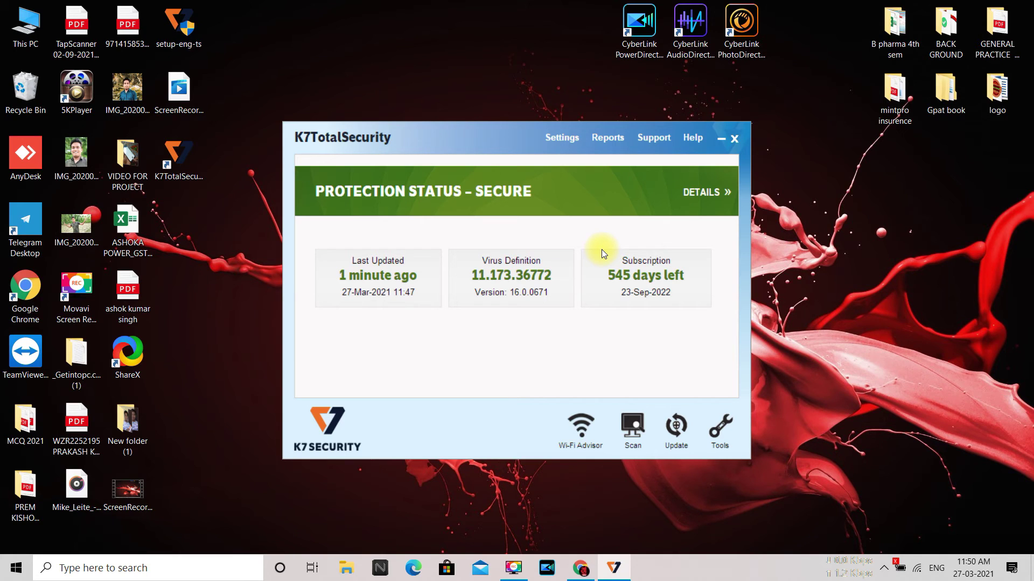
Go through Settings and the Wi-Fi Advisor report (WPA2 PSK, CCMP [AES]) to the scan options
left_click(562, 138)
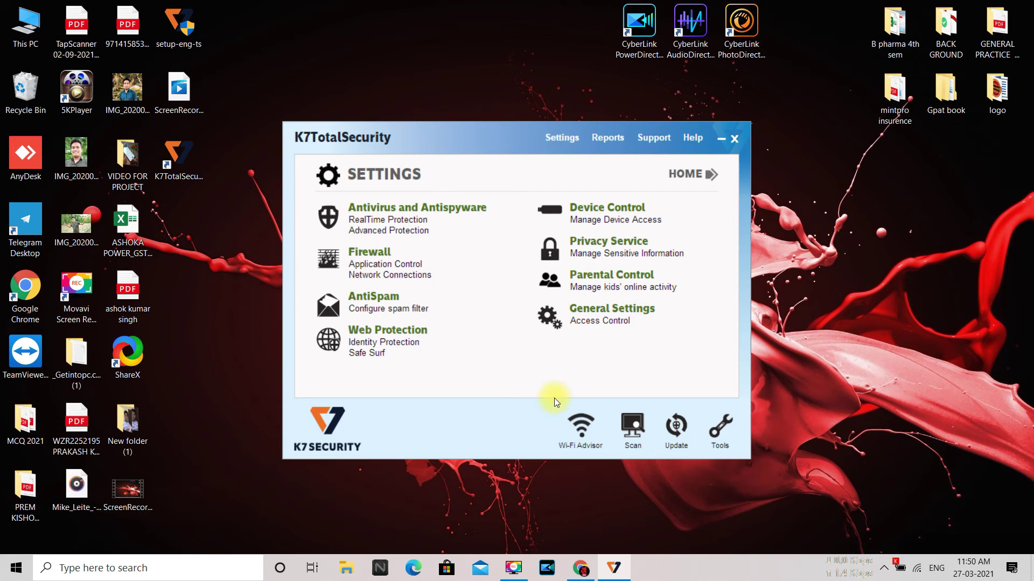
left_click(590, 431)
left_click(630, 430)
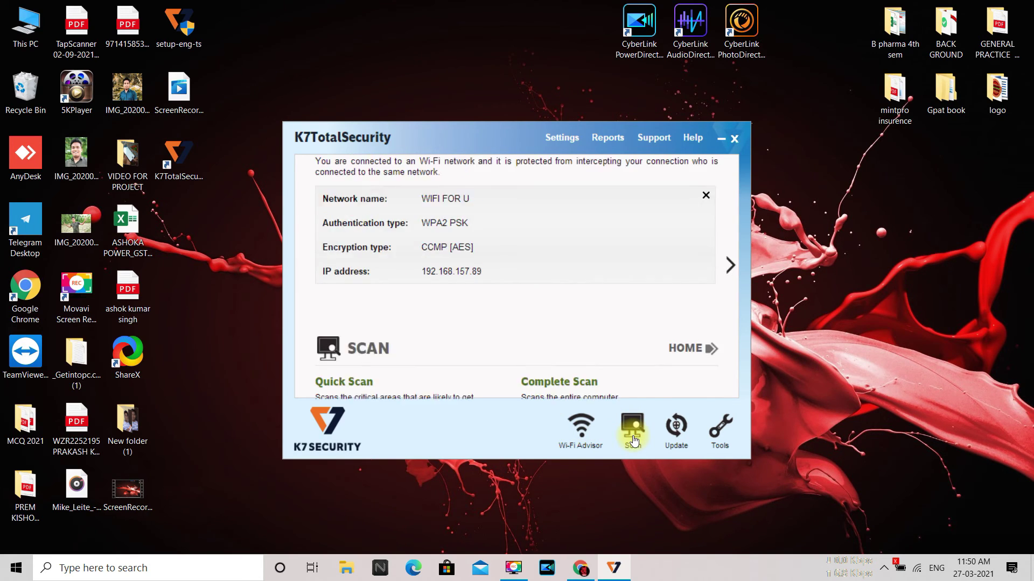